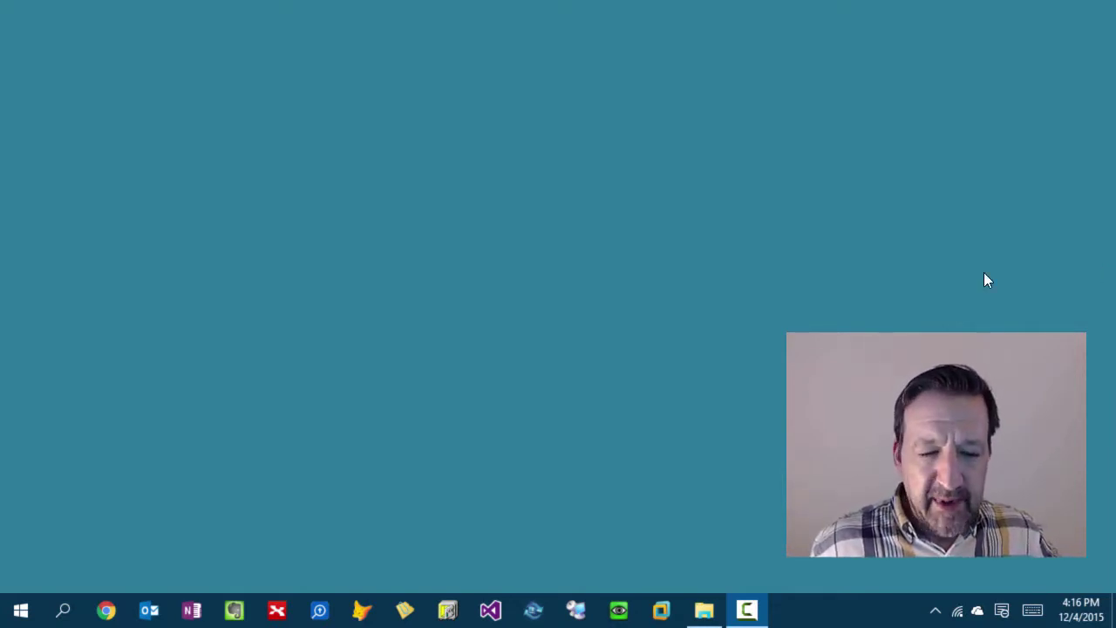
Open File Explorer at This PC and maximize its window.
{"action": "left_click", "coordinate": [20, 610]}
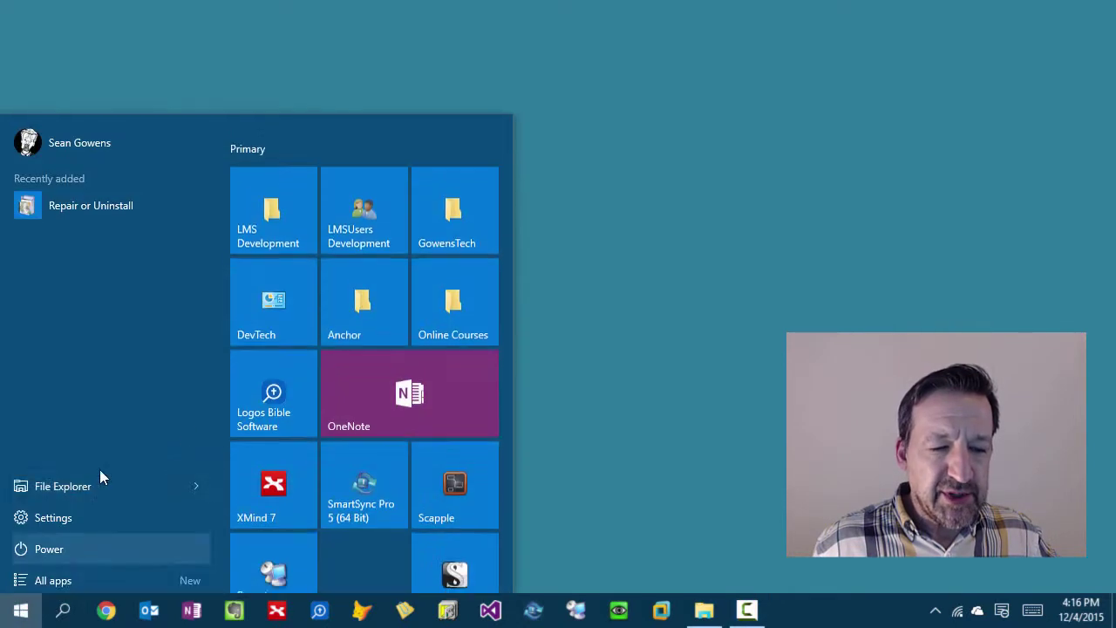
{"action": "left_click", "coordinate": [89, 478]}
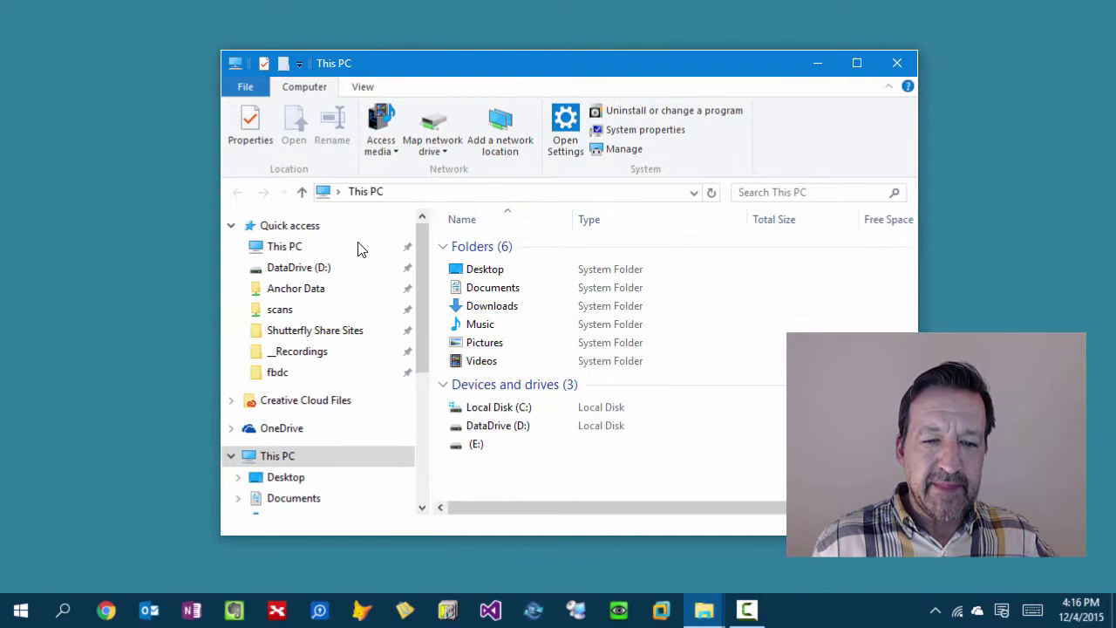
{"action": "left_click", "coordinate": [293, 455]}
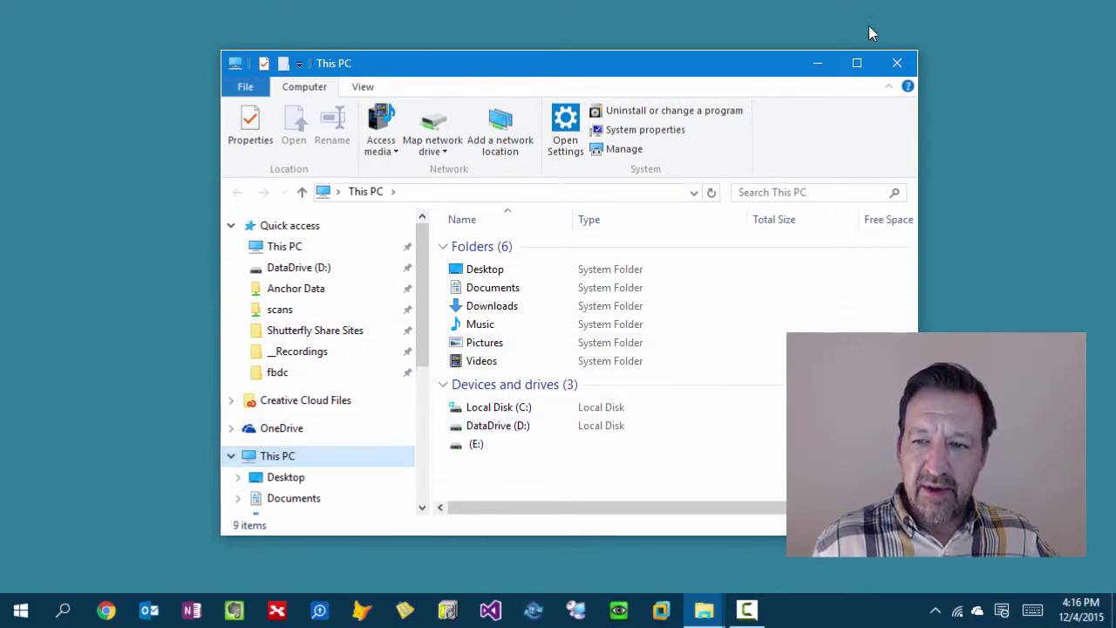
{"action": "left_click", "coordinate": [856, 63]}
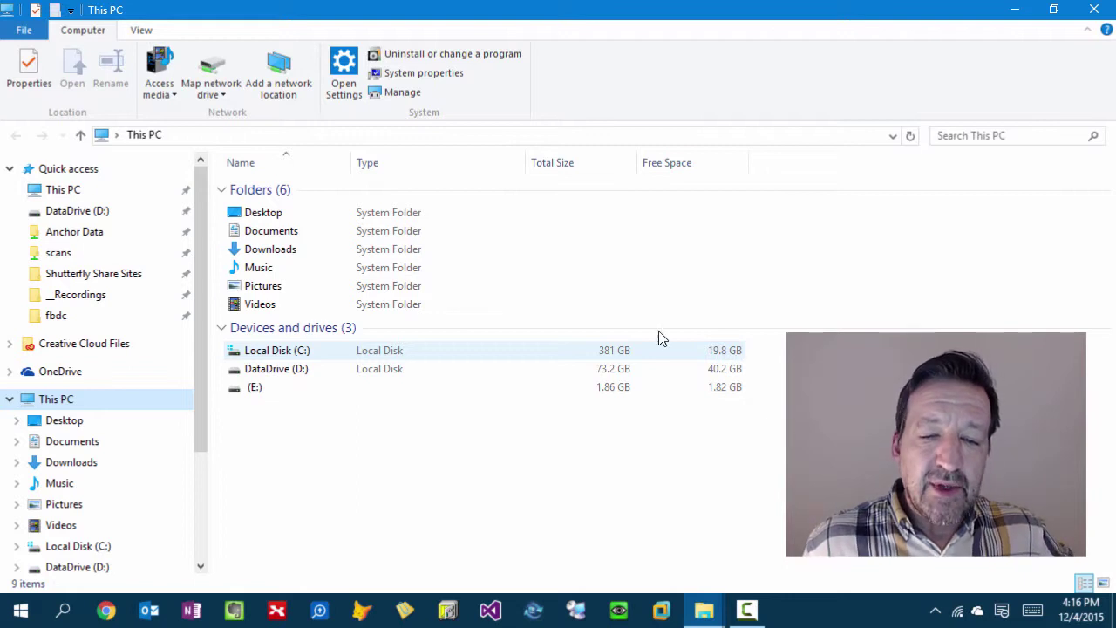
Open the properties of Local Disk (C:) and start Disk Cleanup for that drive.
{"action": "mouse_move", "coordinate": [316, 349]}
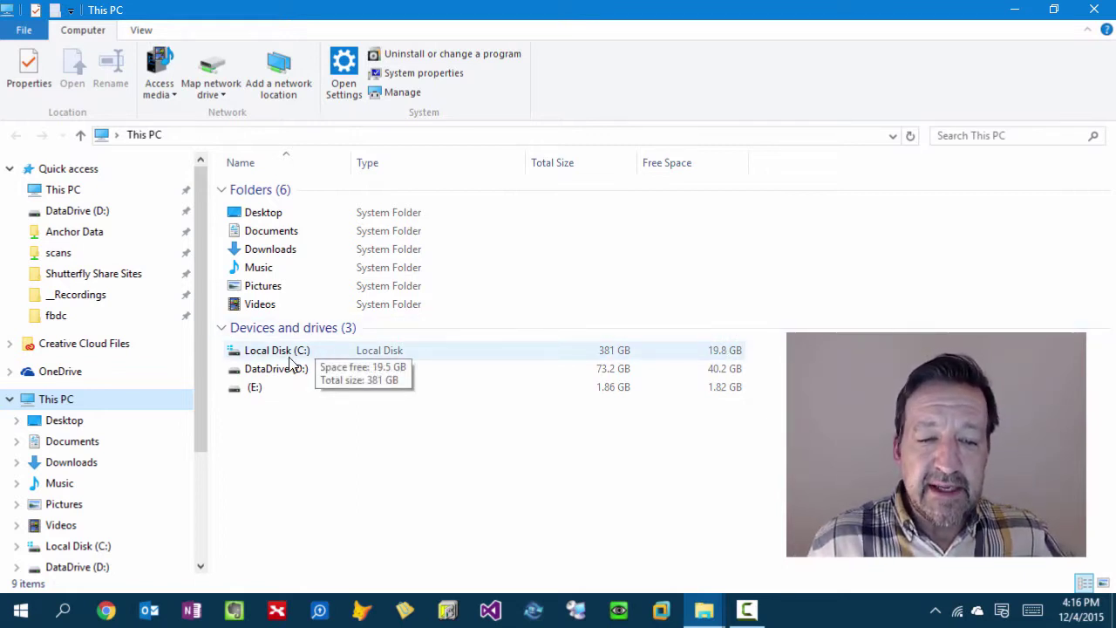
{"action": "left_click", "coordinate": [290, 350]}
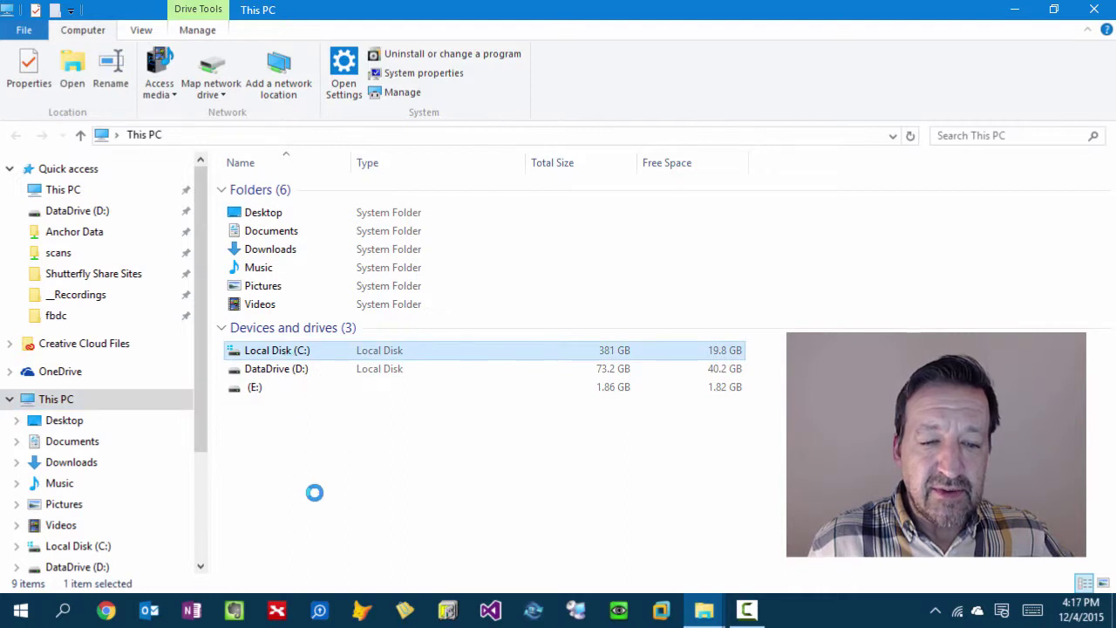
{"action": "right_click", "coordinate": [353, 350]}
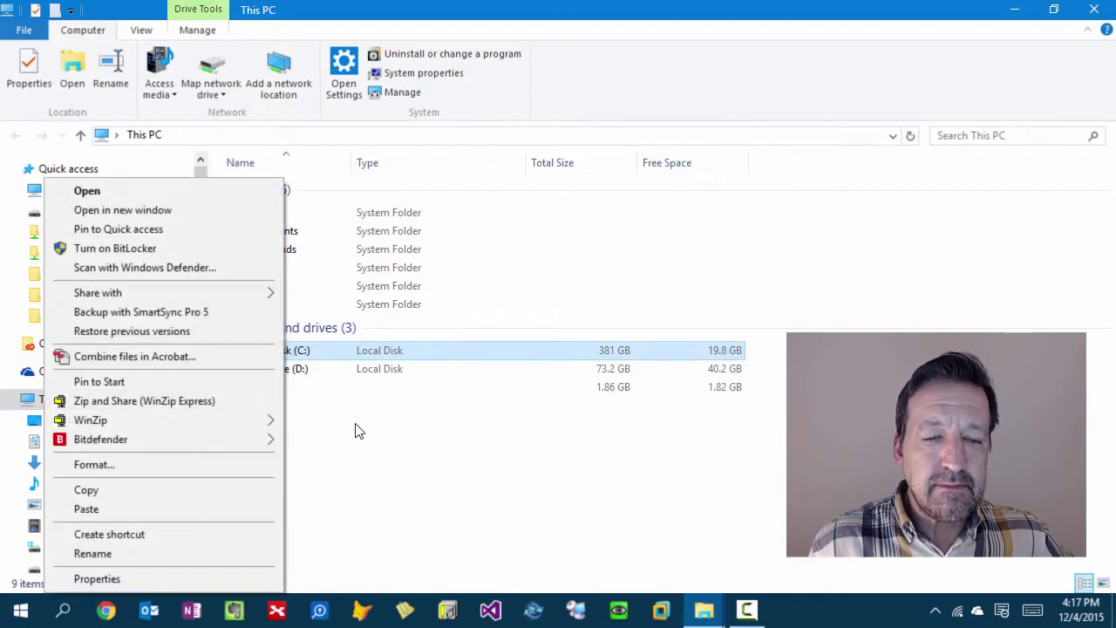
{"action": "left_click", "coordinate": [159, 578]}
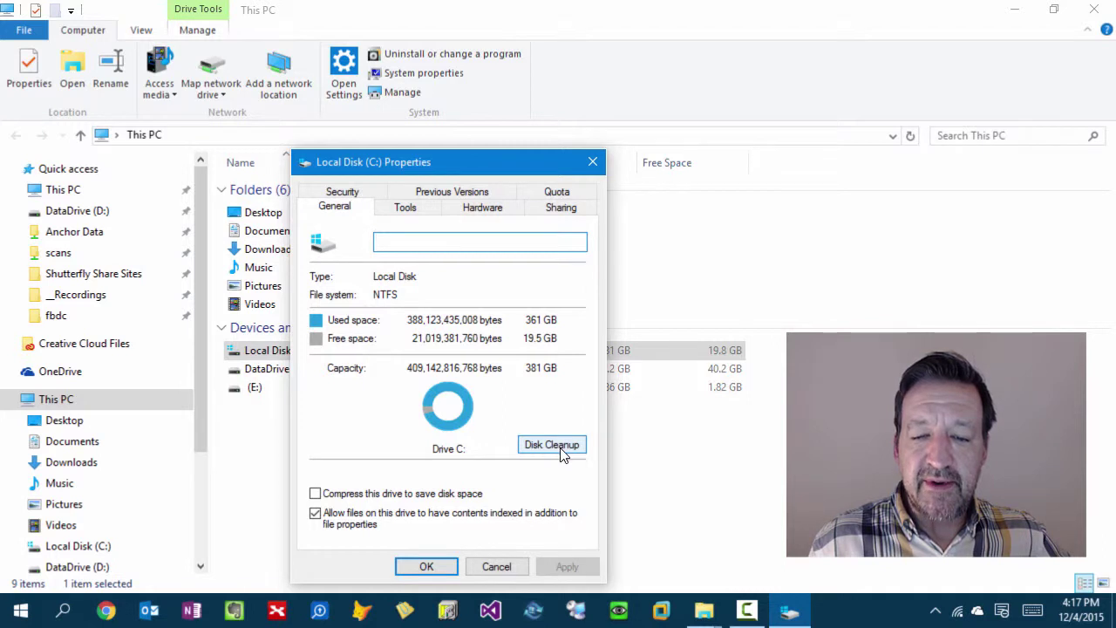
{"action": "left_click", "coordinate": [551, 445]}
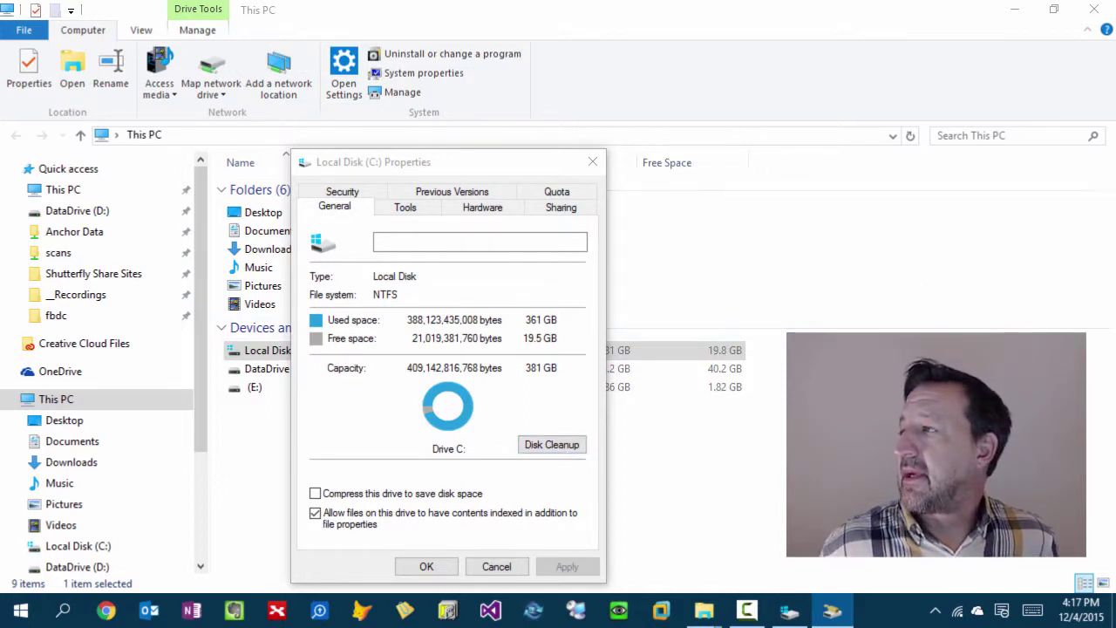
{"action": "left_click_drag", "start_coordinate": [529, 389], "coordinate": [499, 211]}
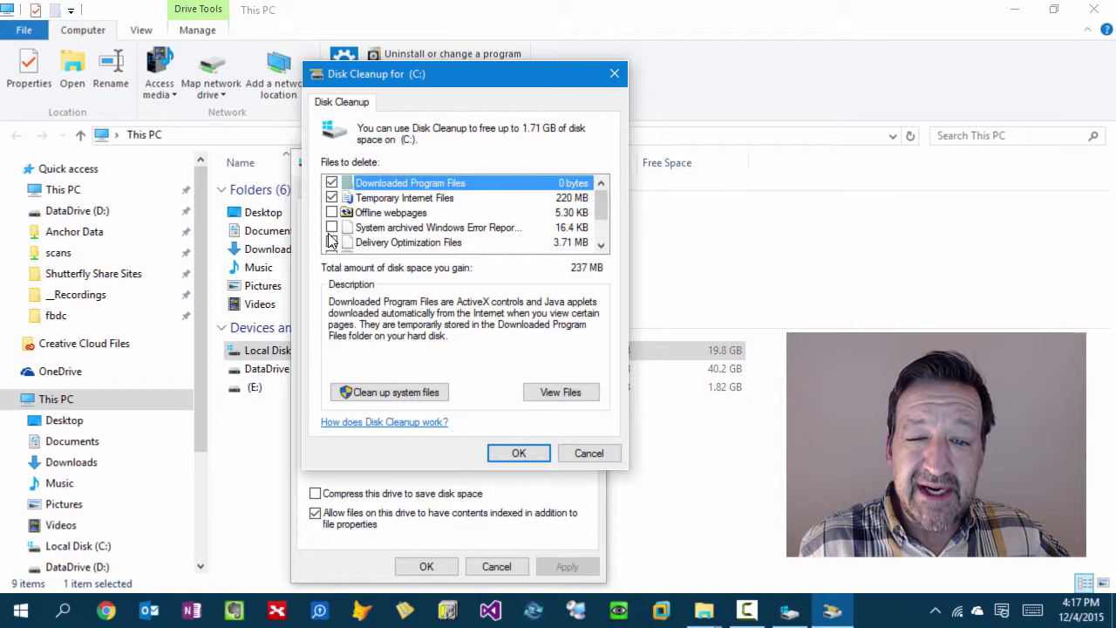
Review the file categories offered for deletion on drive C: and rescan the drive with system files included.
{"action": "left_click", "coordinate": [502, 199]}
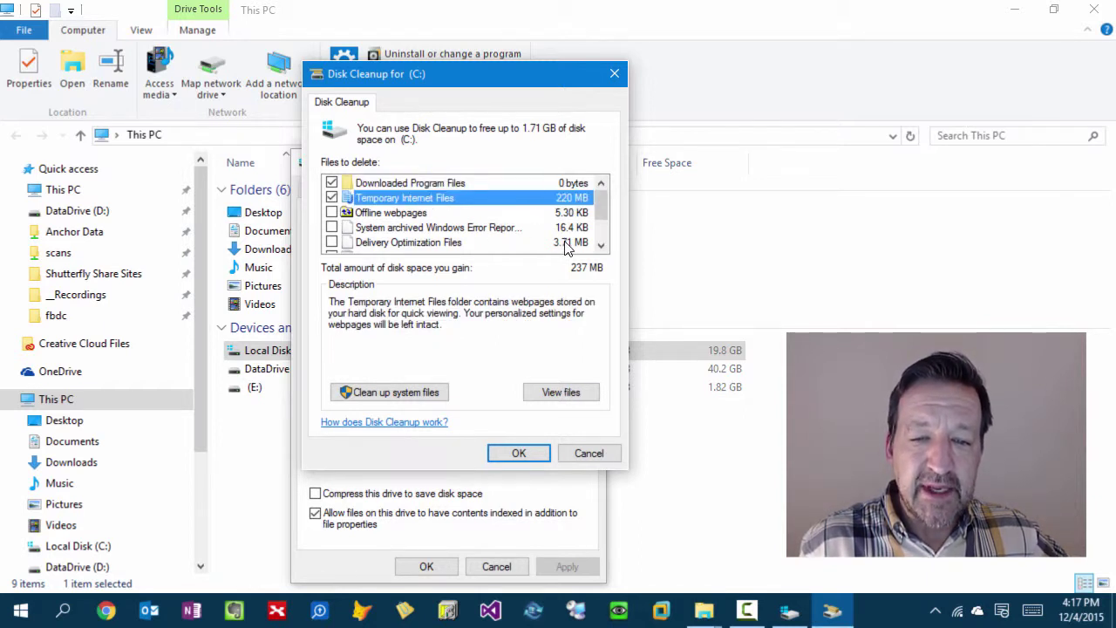
{"action": "left_click", "coordinate": [600, 245]}
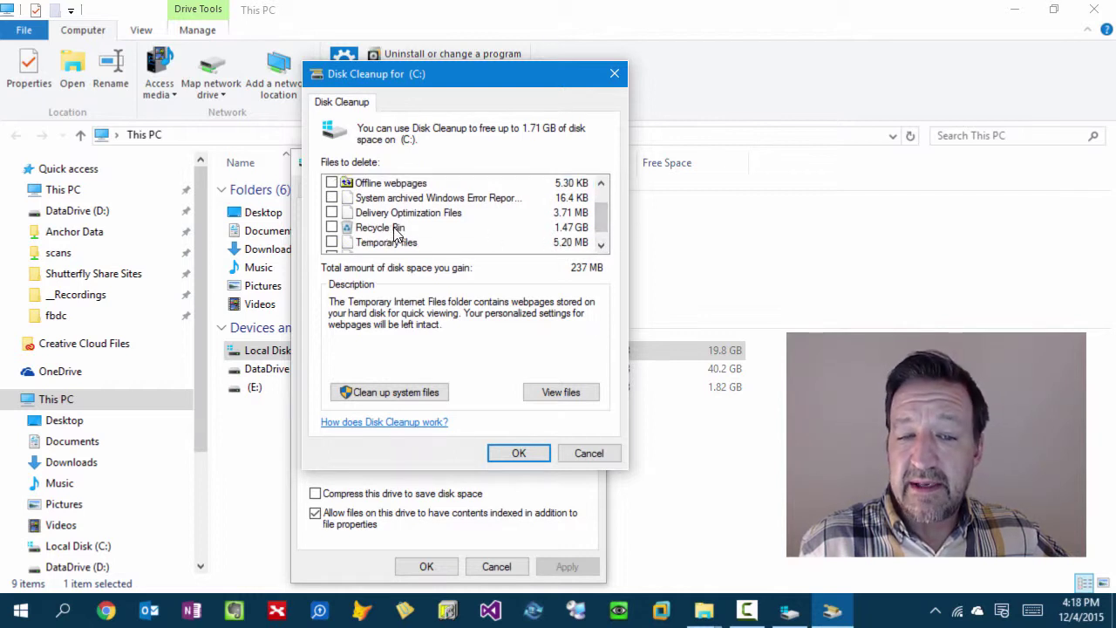
{"action": "left_click", "coordinate": [601, 245]}
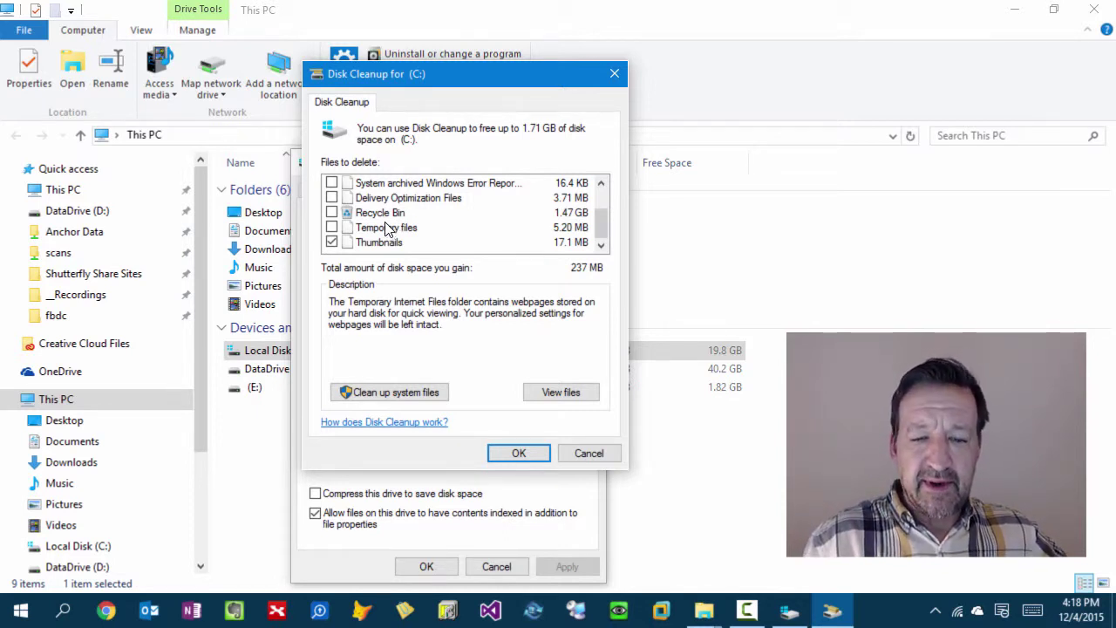
{"action": "left_click", "coordinate": [381, 403]}
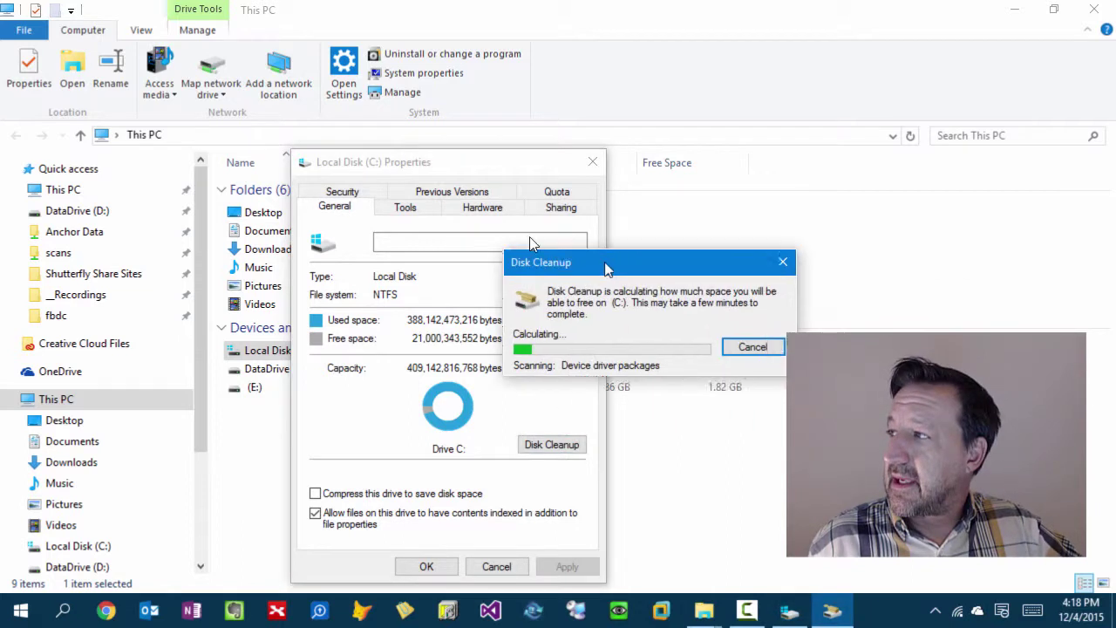
{"action": "left_click_drag", "start_coordinate": [684, 254], "coordinate": [575, 225]}
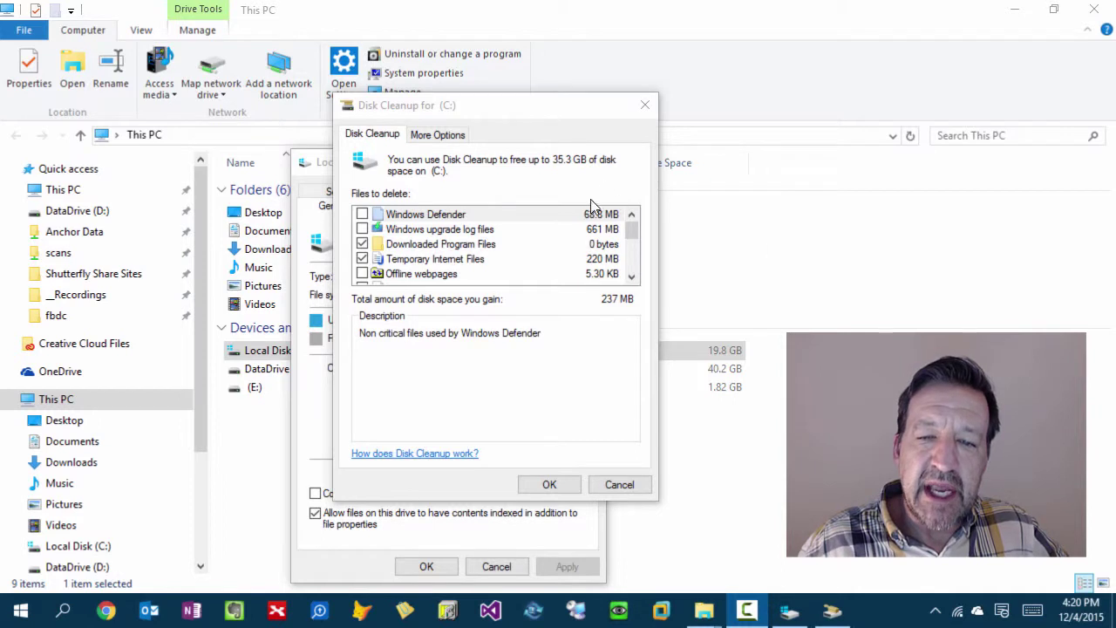
Mark Windows Defender, Windows upgrade log files, Offline webpages, System error memory dump files, system archived Windows error reports and Delivery Optimization Files for deletion.
{"action": "left_click", "coordinate": [363, 215]}
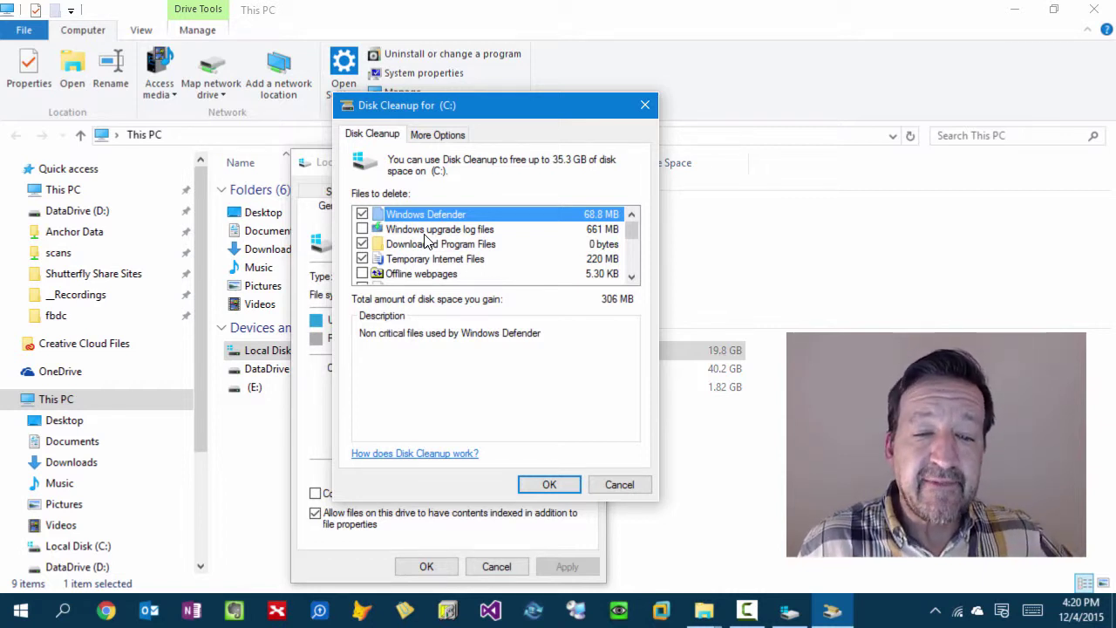
{"action": "left_click", "coordinate": [362, 230]}
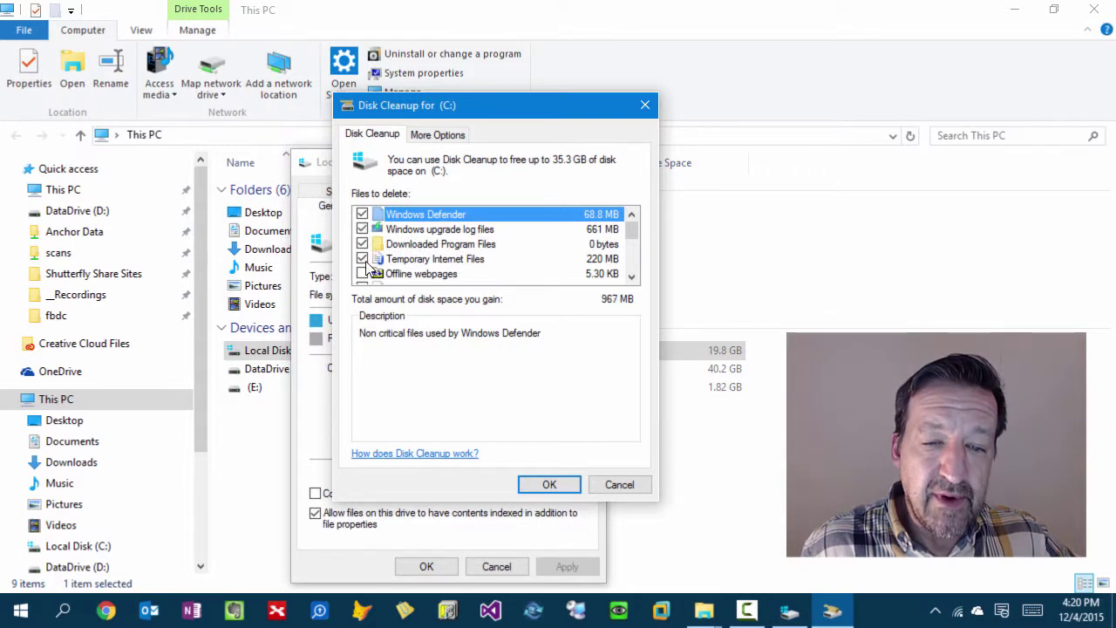
{"action": "scroll", "coordinate": [368, 268], "scroll_direction": "down", "scroll_amount": 1}
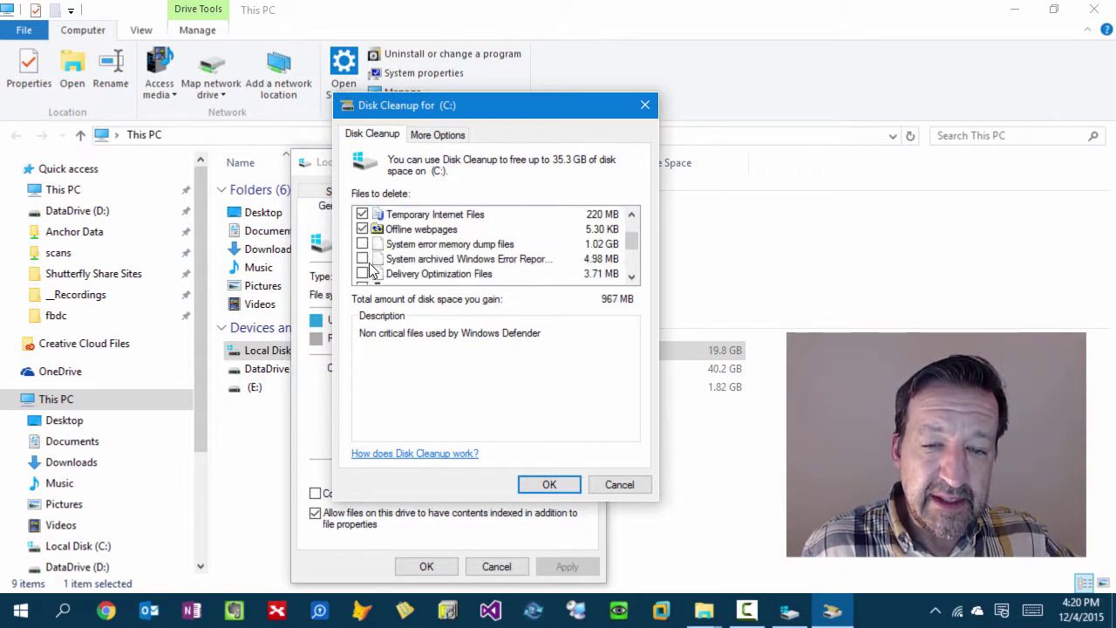
{"action": "left_click", "coordinate": [362, 244]}
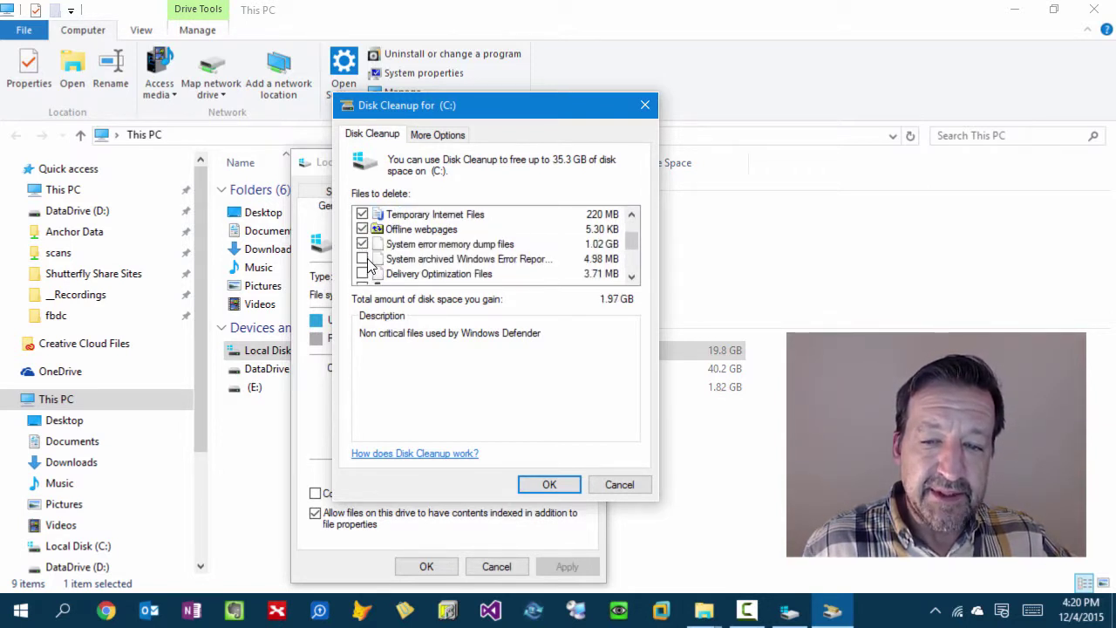
{"action": "left_click", "coordinate": [362, 258]}
{"action": "left_click", "coordinate": [362, 274]}
Mark Previous Windows installation(s), Recycle Bin, Temporary files and Temporary Windows installation files for deletion as well.
{"action": "scroll", "coordinate": [368, 270], "scroll_direction": "down", "scroll_amount": 1}
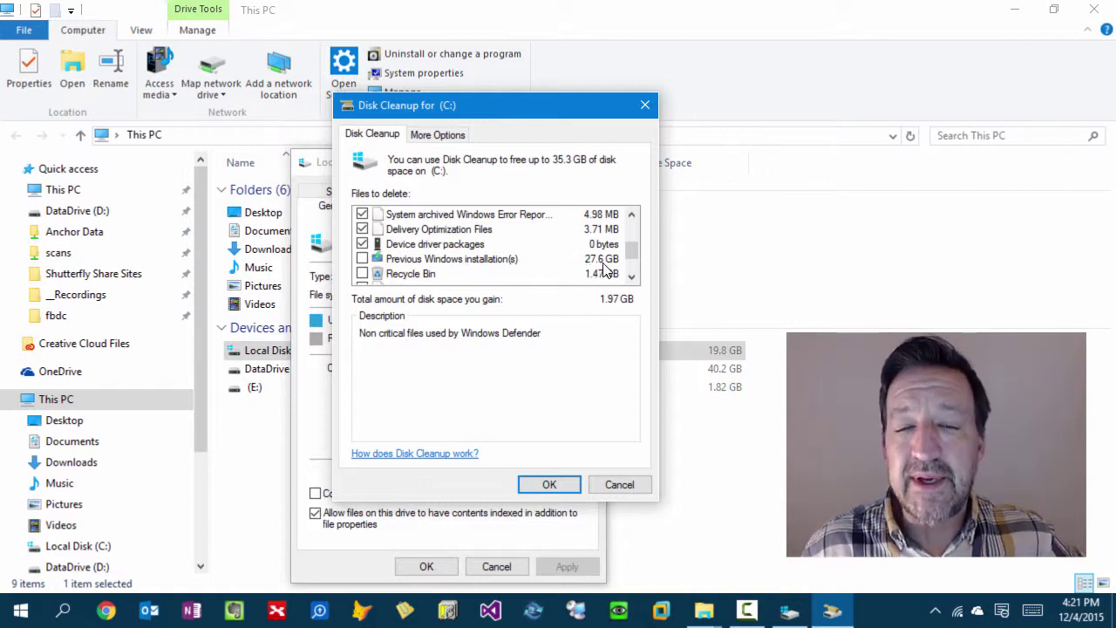
{"action": "left_click", "coordinate": [500, 265]}
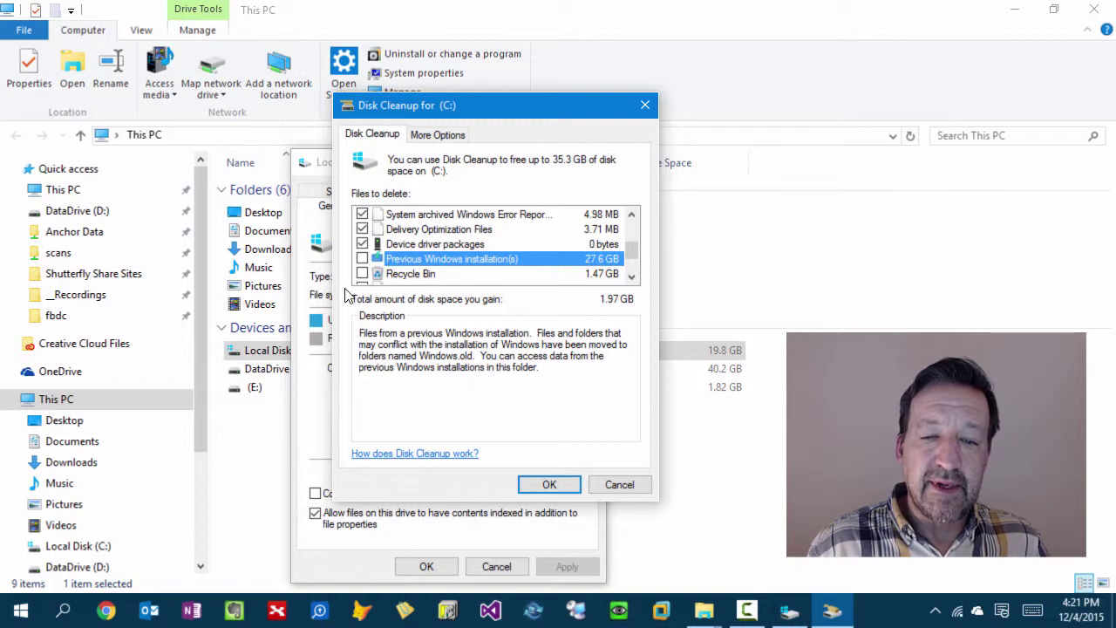
{"action": "left_click", "coordinate": [364, 259]}
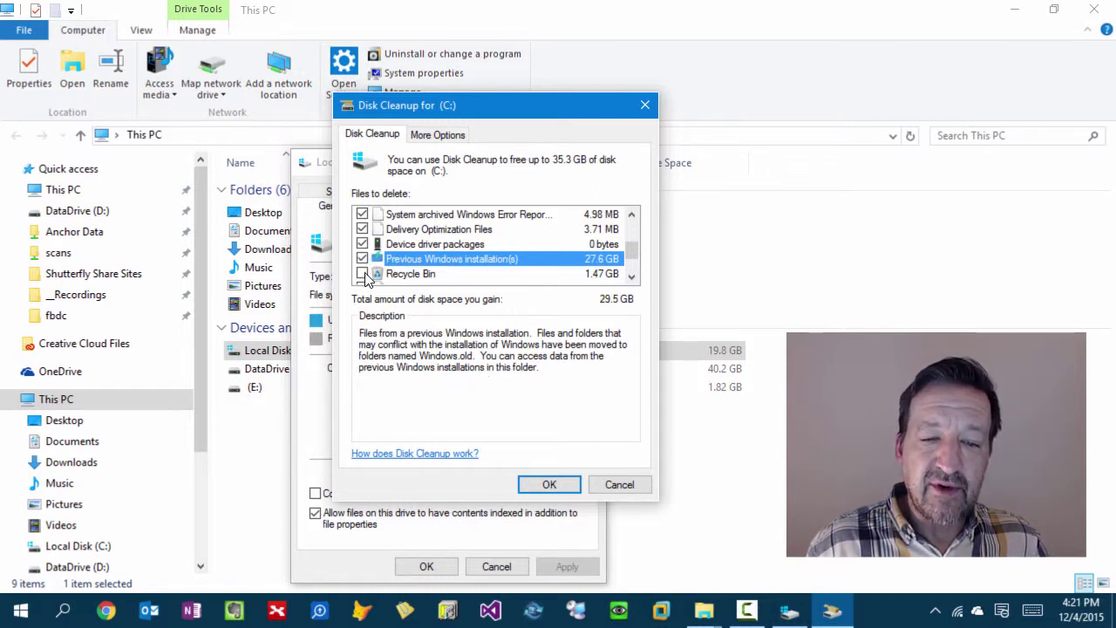
{"action": "left_click", "coordinate": [364, 274]}
{"action": "scroll", "coordinate": [373, 272], "scroll_direction": "down", "scroll_amount": 1}
{"action": "left_click", "coordinate": [376, 245]}
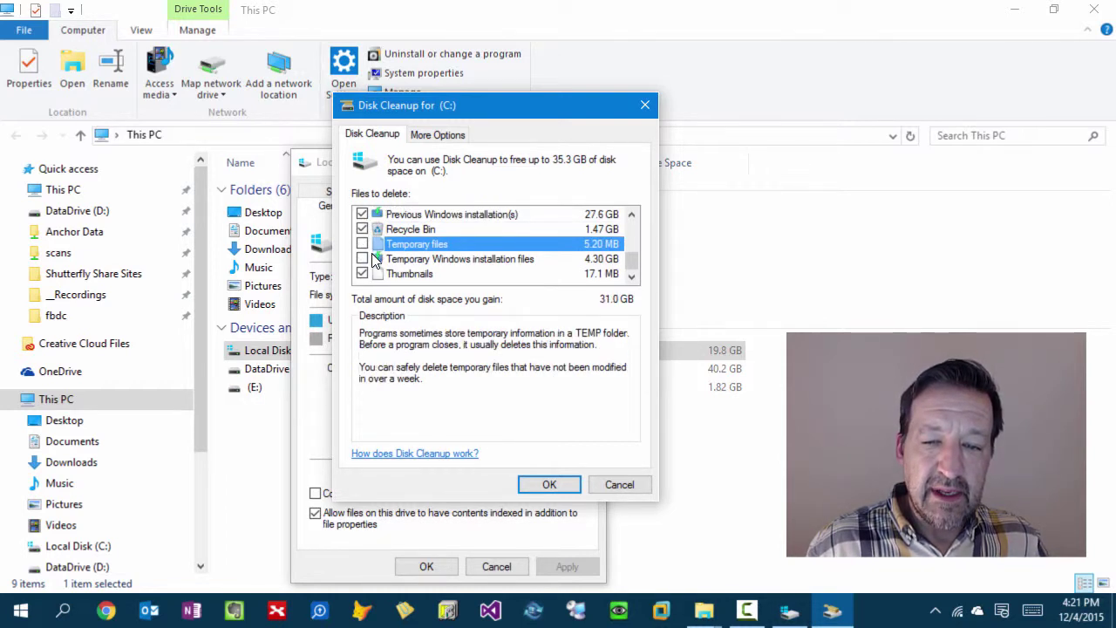
{"action": "left_click", "coordinate": [362, 259]}
{"action": "left_click", "coordinate": [361, 244]}
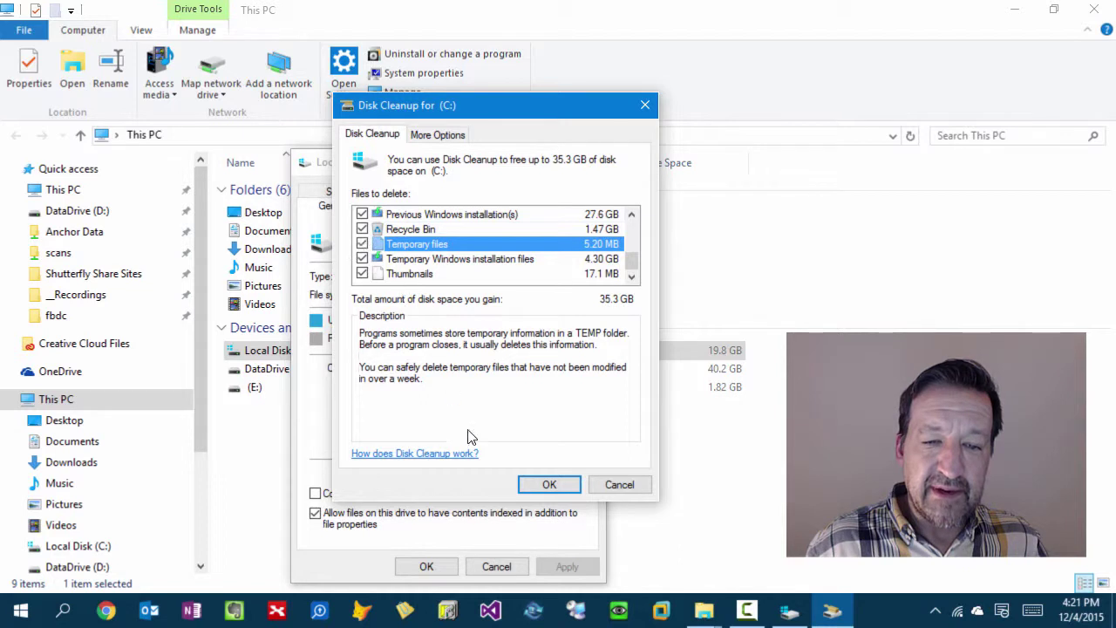
Run the cleanup of drive C: with permanent deletion of the marked files, and move the progress window over the drive properties.
{"action": "left_click", "coordinate": [549, 487]}
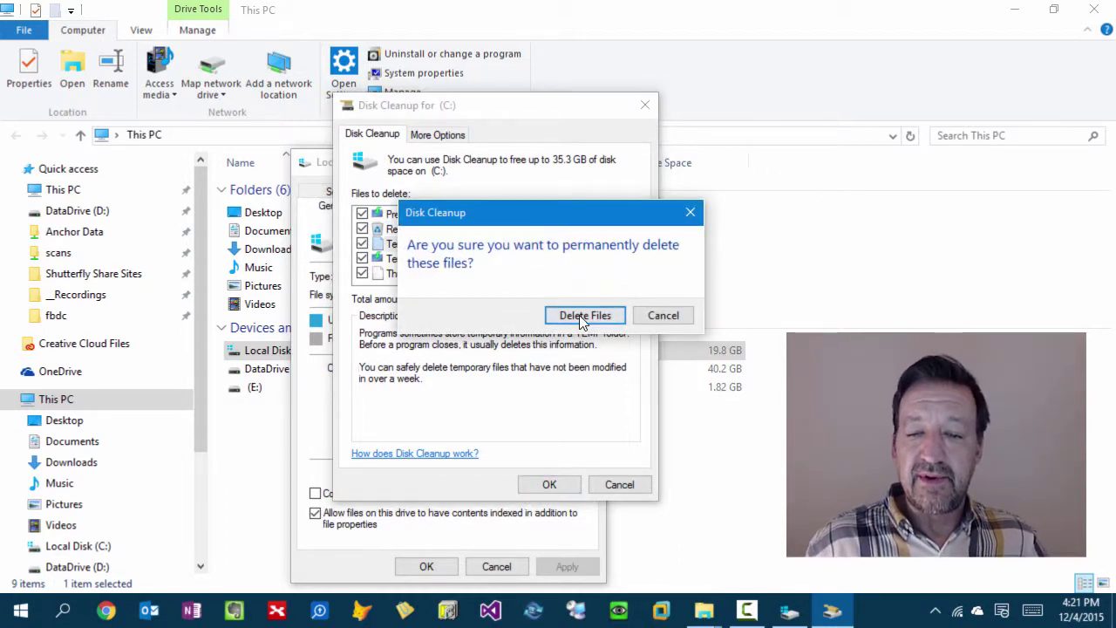
{"action": "left_click", "coordinate": [584, 318]}
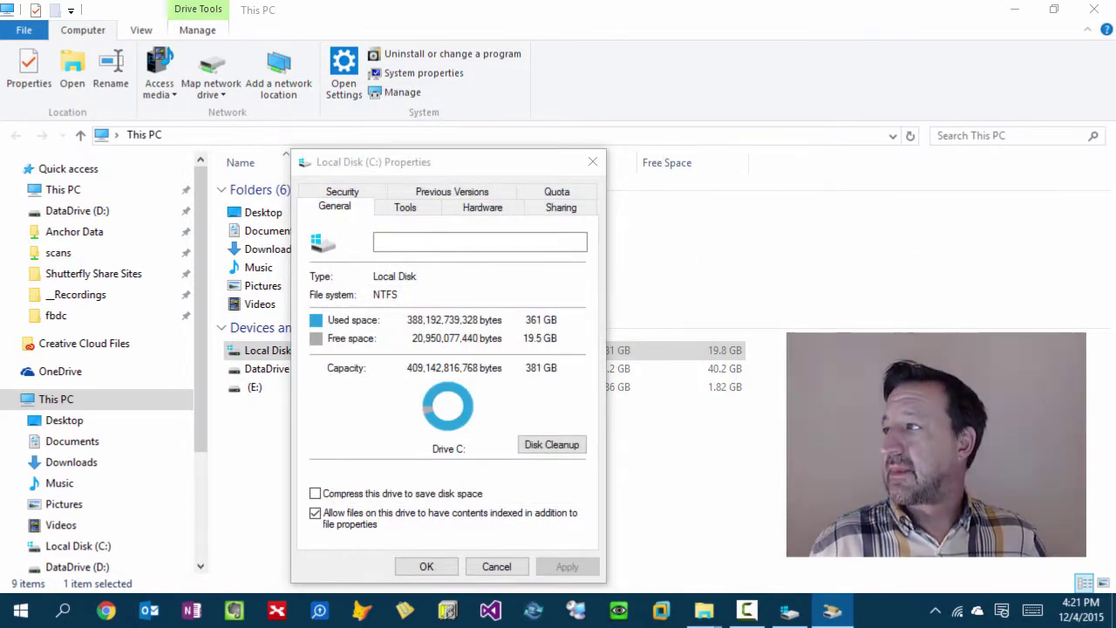
{"action": "left_click_drag", "start_coordinate": [791, 329], "coordinate": [478, 211]}
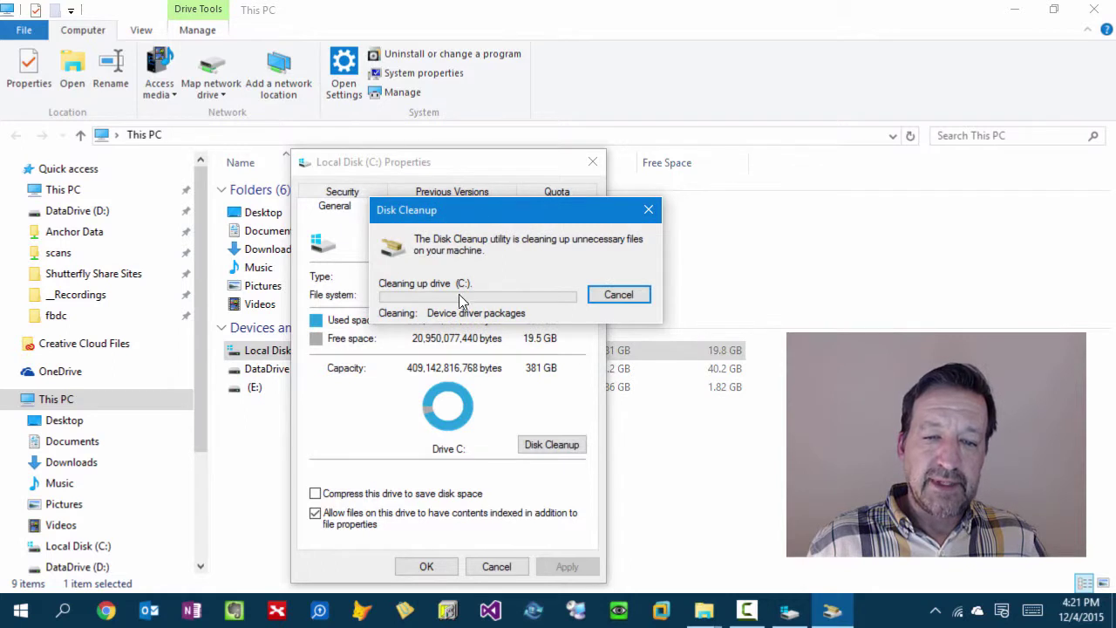